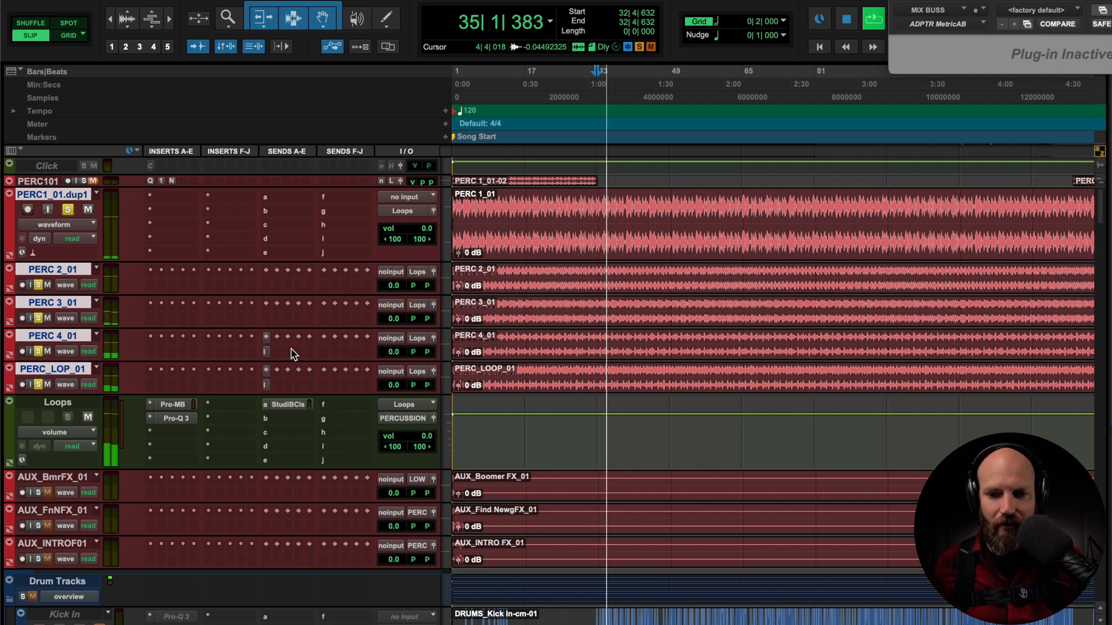
Stop playback and highlight the nearly silent gap on the Kick In drum track, from about bar 13 to bar 32
key(space)
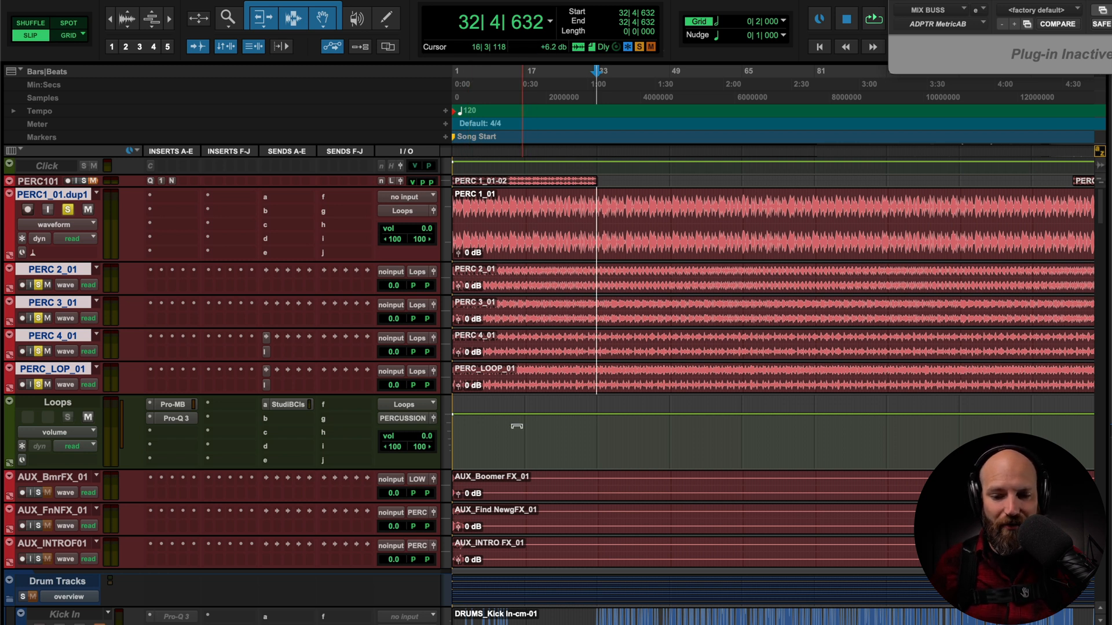
scroll(516, 426, down, 8)
click(509, 376)
key(t)
key(t)
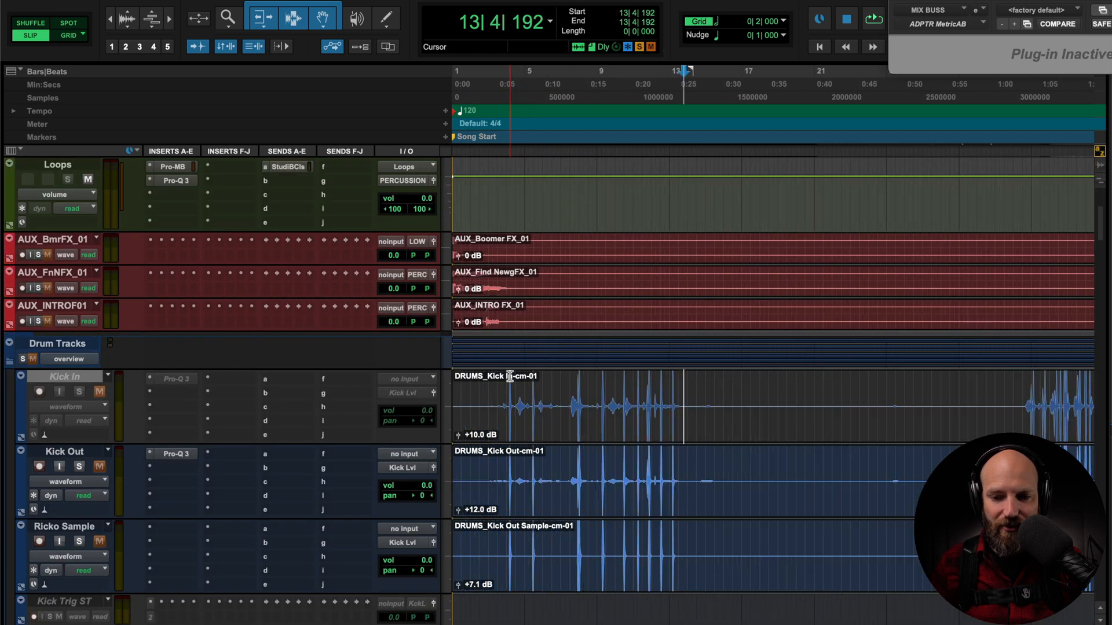
scroll(509, 376, right, 2)
drag(607, 400, 947, 406)
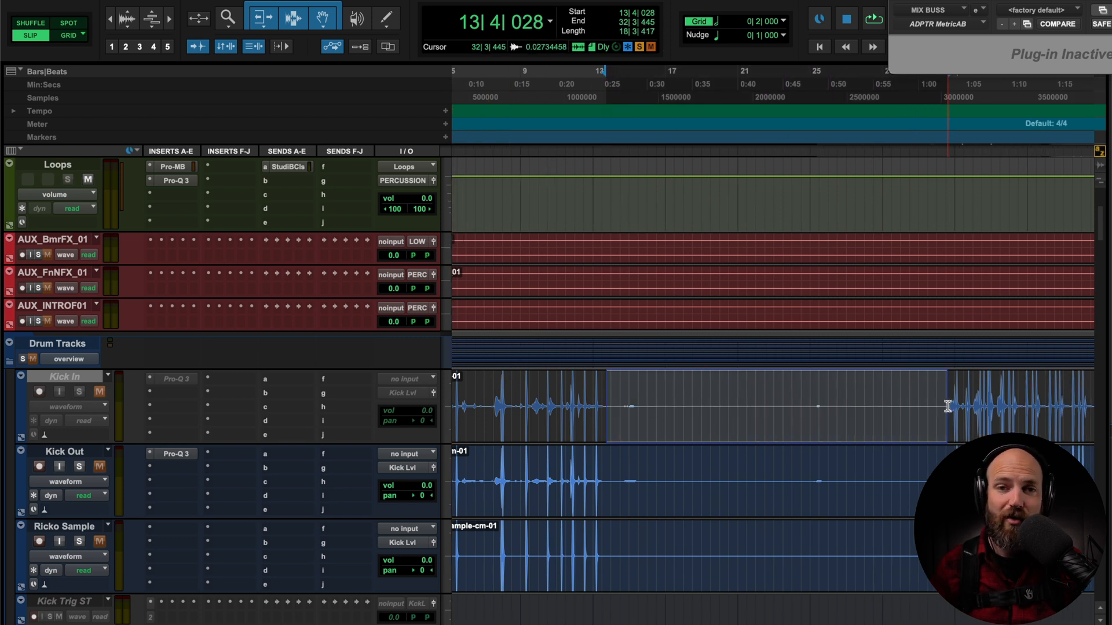
key(super+bracketleft)
key(super+bracketleft)
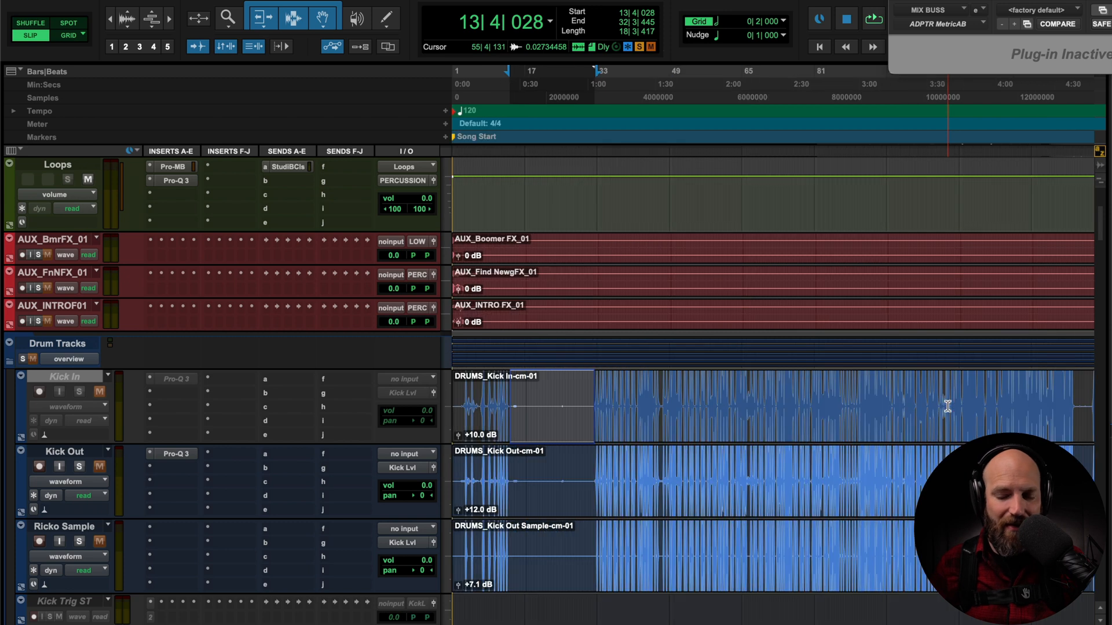
key(super+bracketleft)
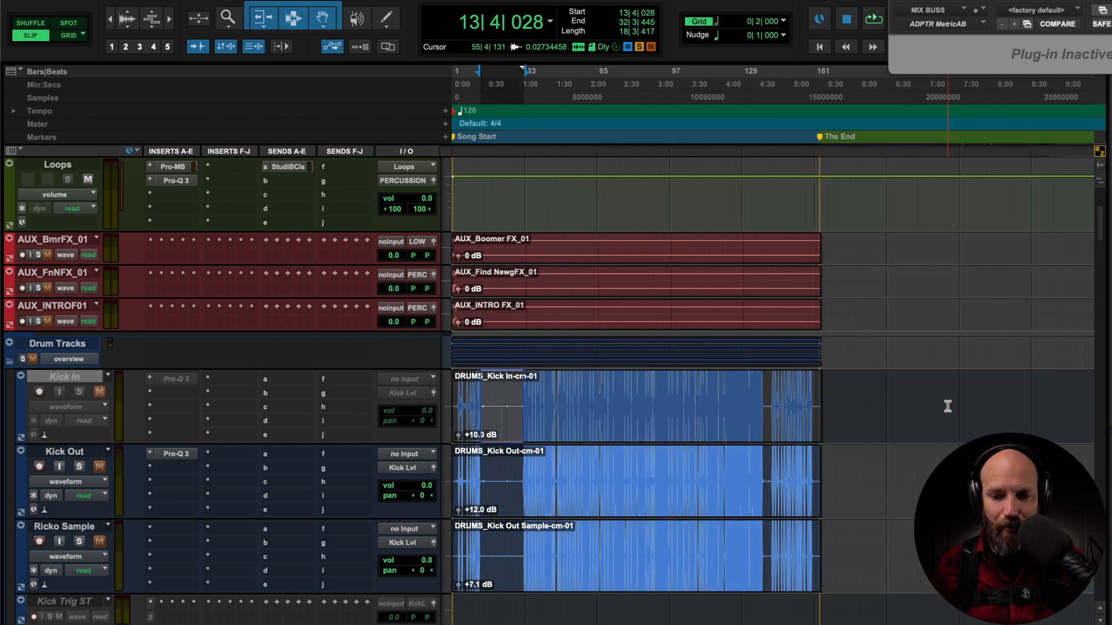
Highlight the second nearly silent gap on the Kick In track, from about bar 138 to bar 142
click(773, 397)
key(super+bracketright)
key(super+bracketright)
key(super+bracketright)
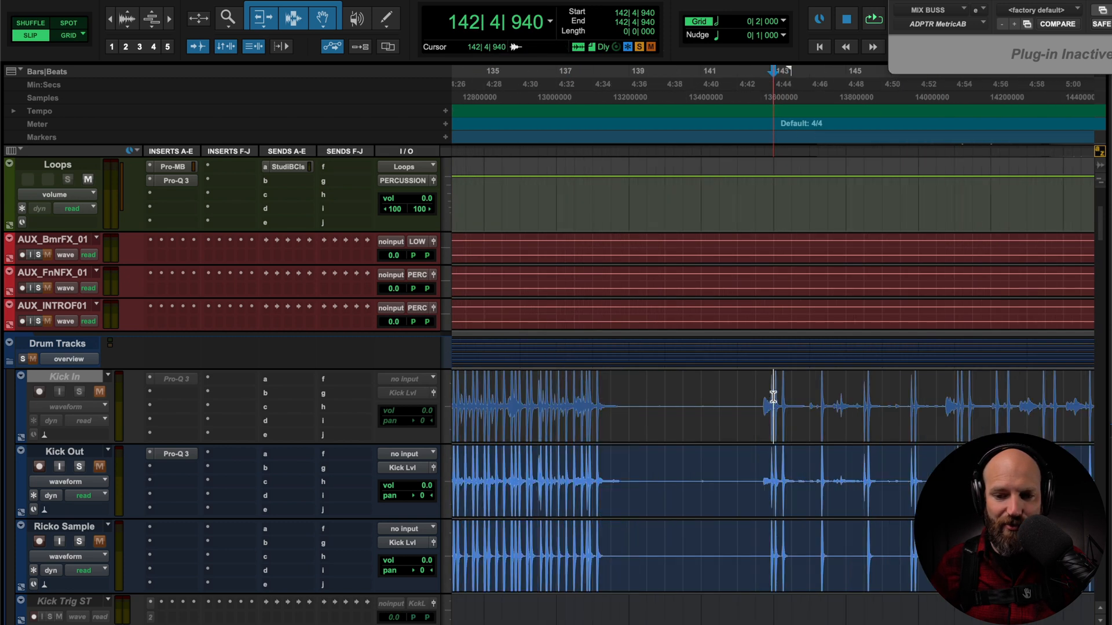
click(608, 397)
drag(609, 397, 761, 396)
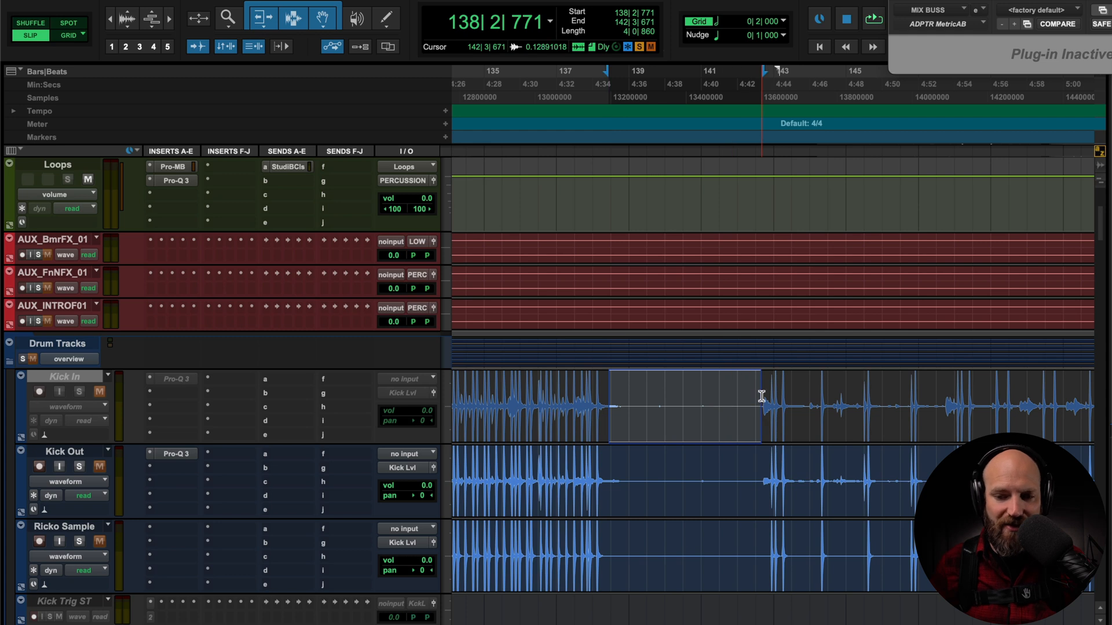
key(super+bracketleft)
key(super+bracketleft)
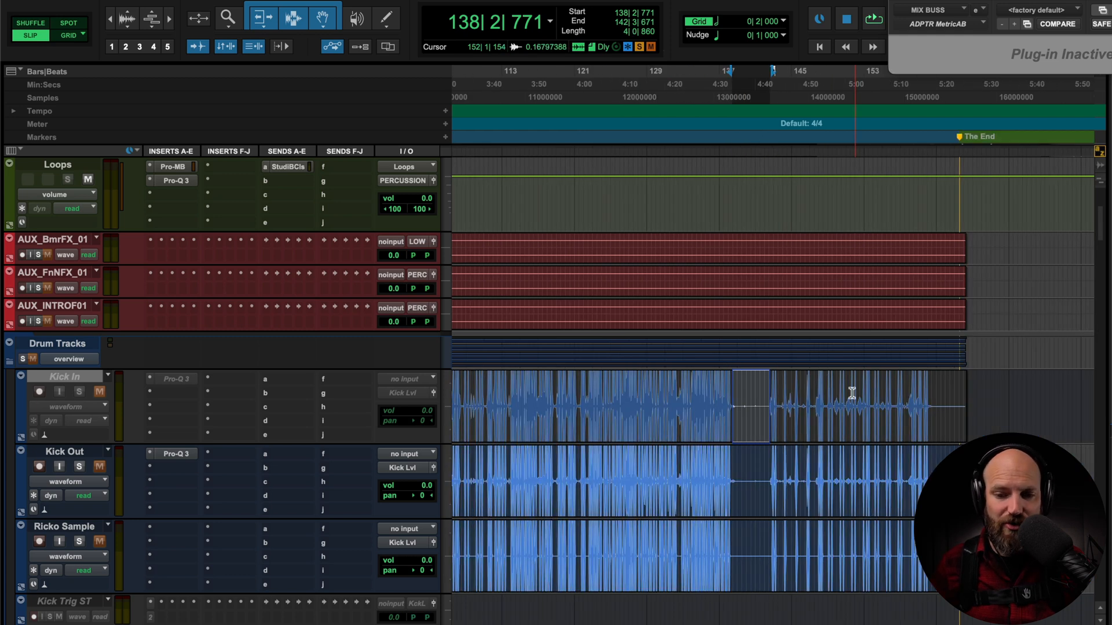
key(super+bracketleft)
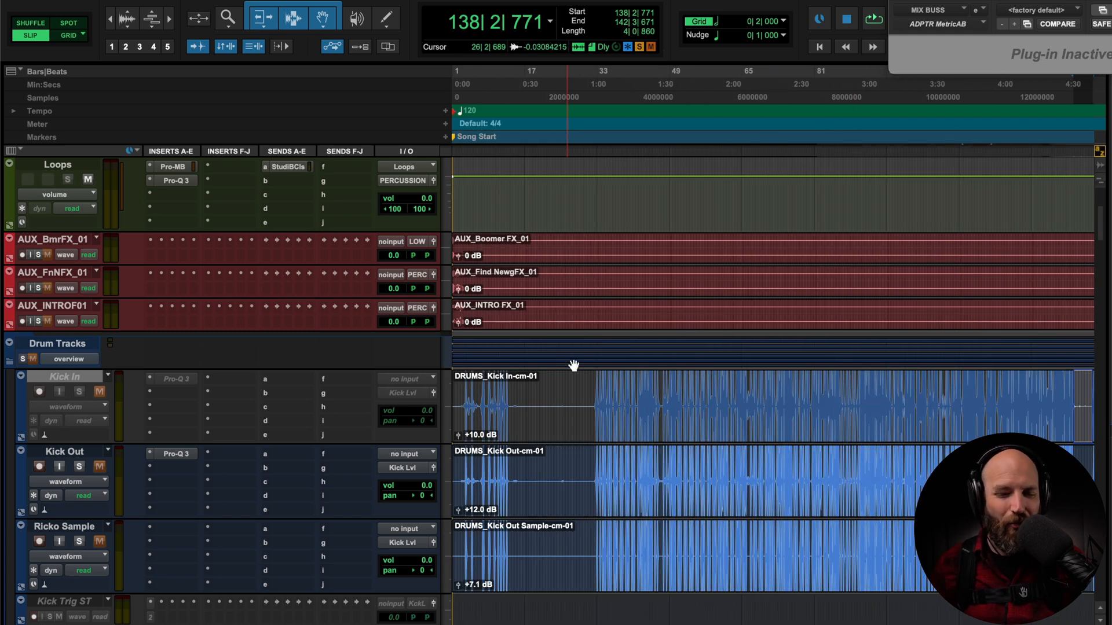
Clear the solos on PERC 2_01, PERC 3_01, PERC 4_01 and PERC_LOP_01, keeping only PERC1_01.dup1 soloed
scroll(573, 367, up, 5)
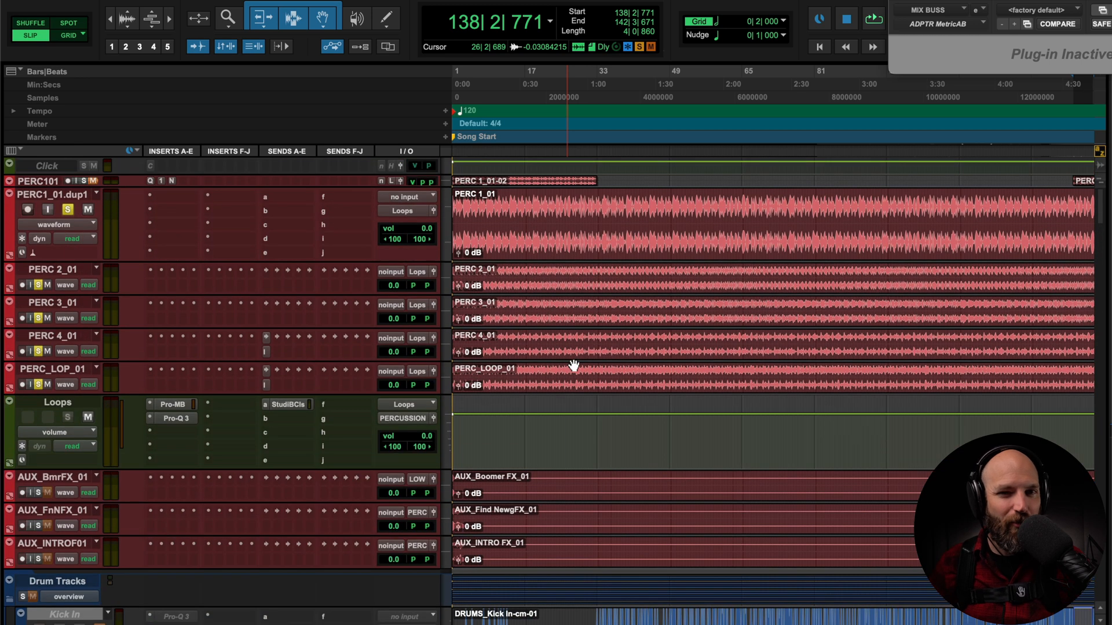
click(520, 218)
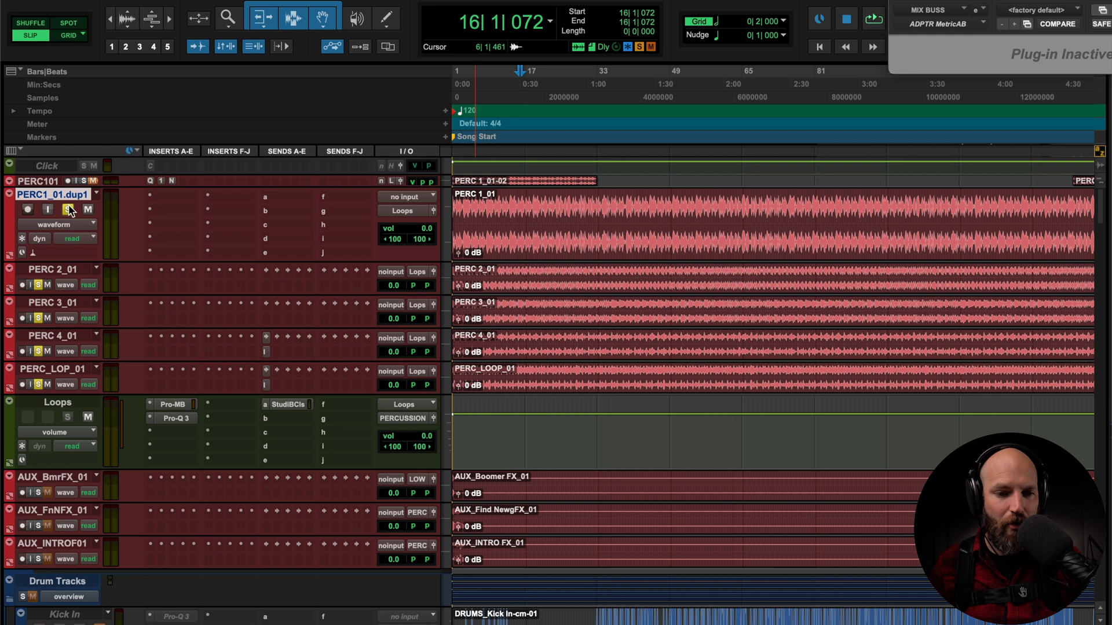
shift+click(58, 368)
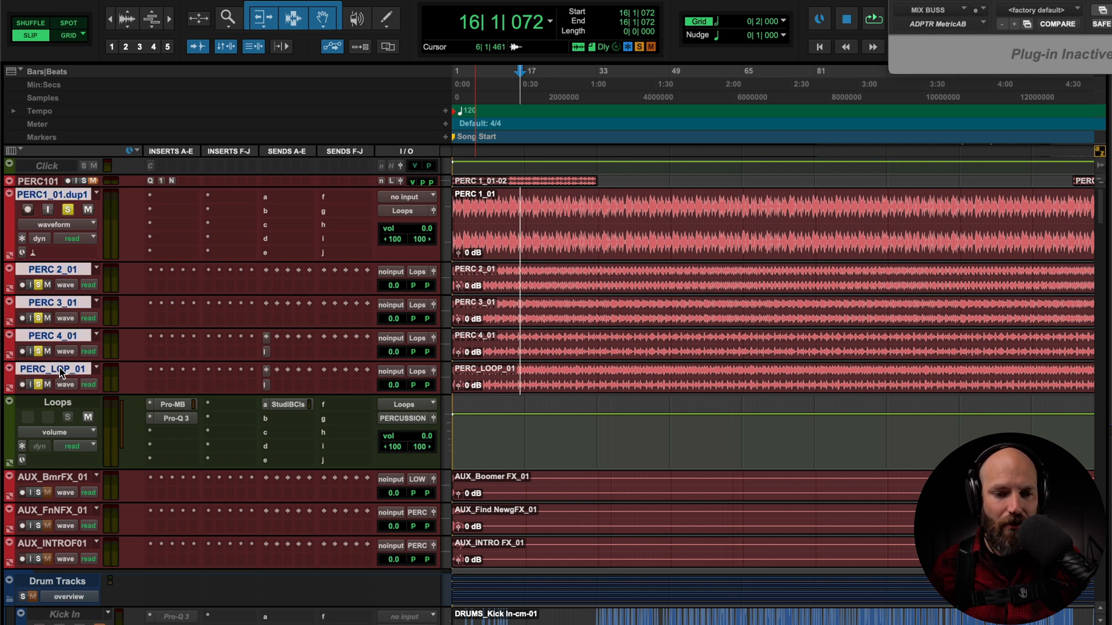
click(67, 209)
click(66, 199)
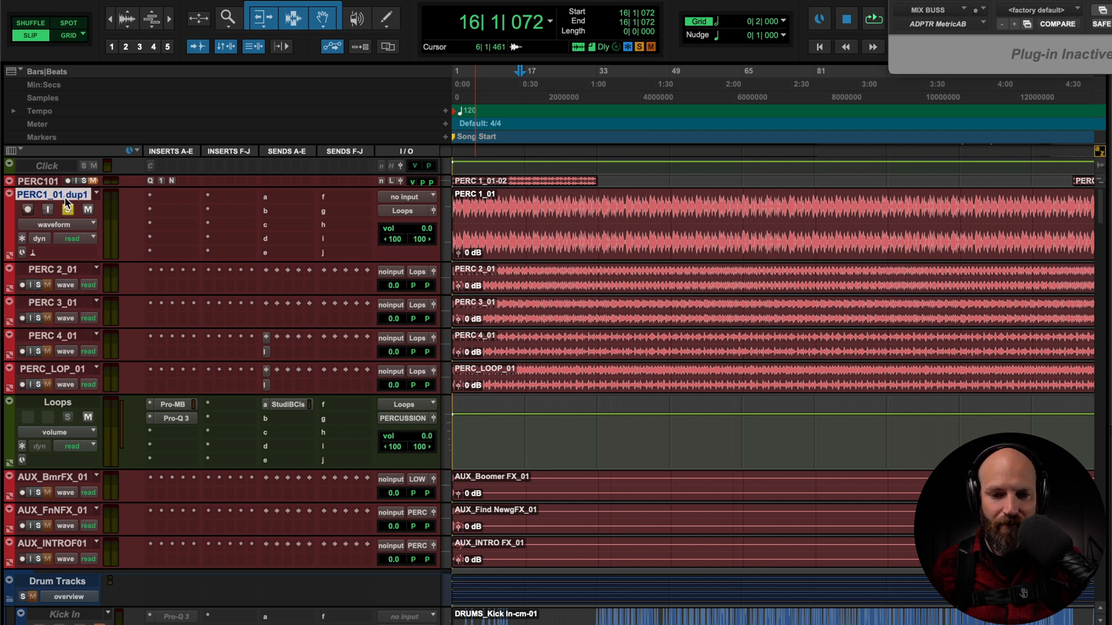
Play the soloed PERC1_01.dup1 loop from about bar 16 and clear its solo
key(space)
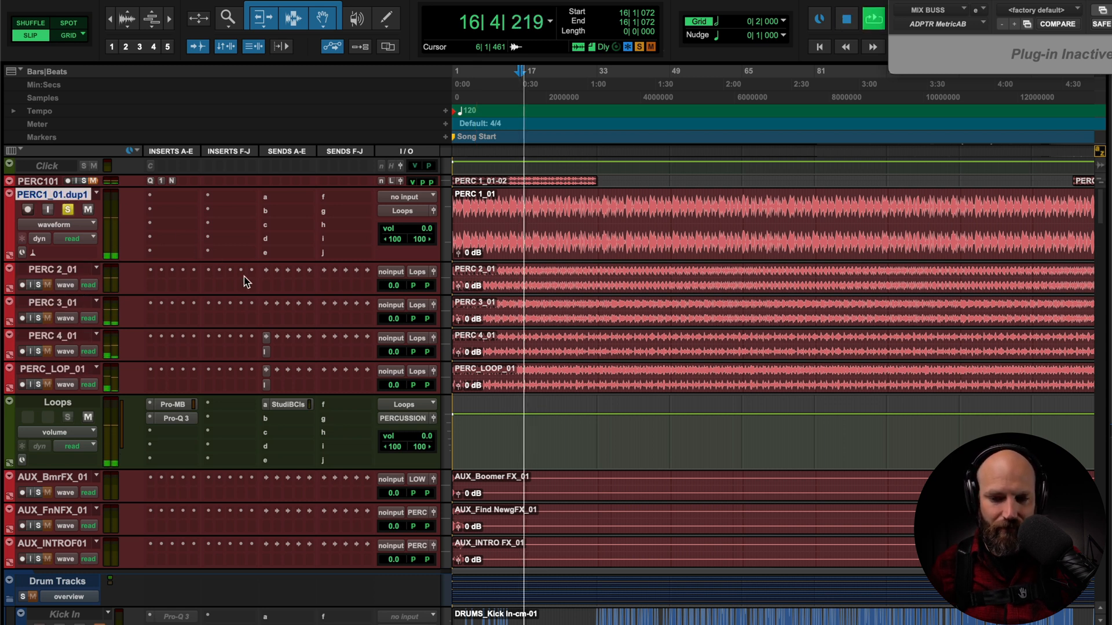
key(space)
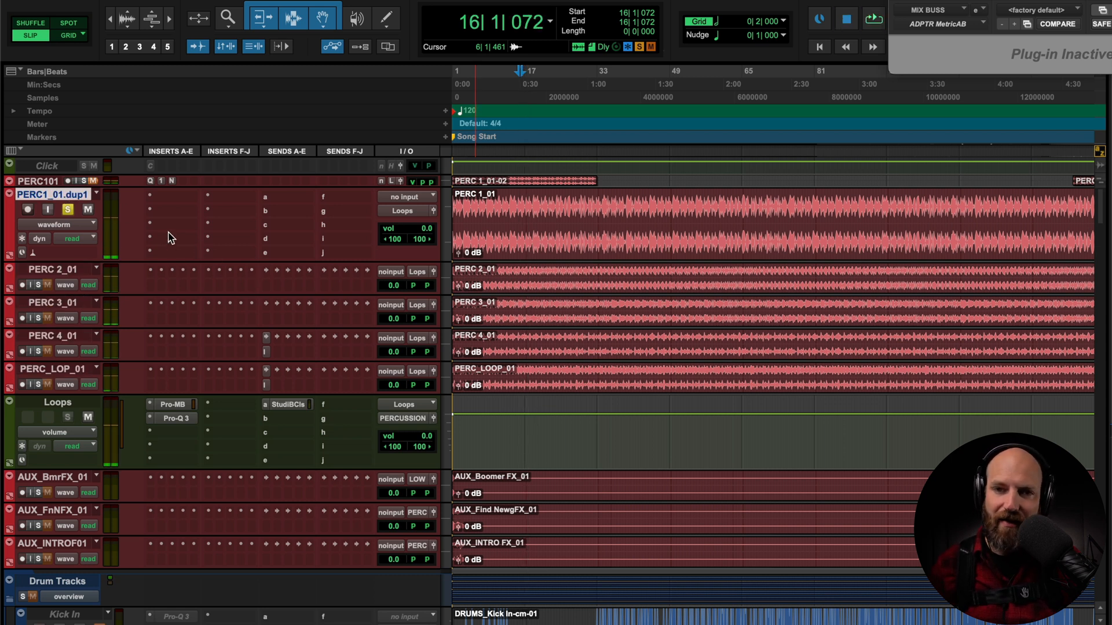
click(67, 210)
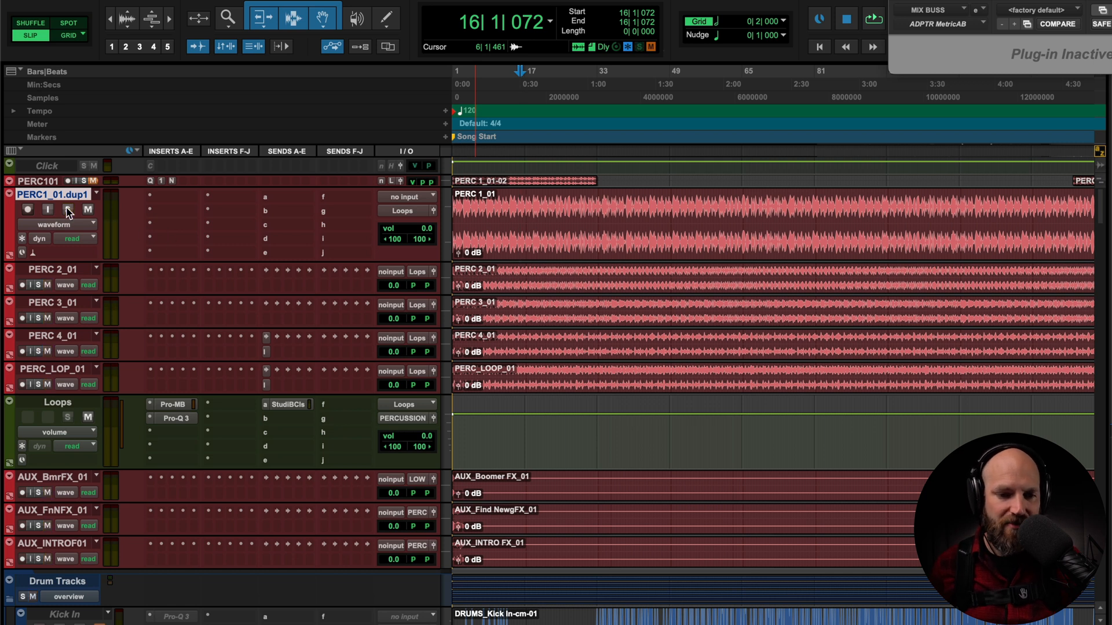
Enlarge the PERC 1_01 track and inspect the pitch shift in the Elastic Properties of its first clip
click(40, 184)
key(ctrl+Up)
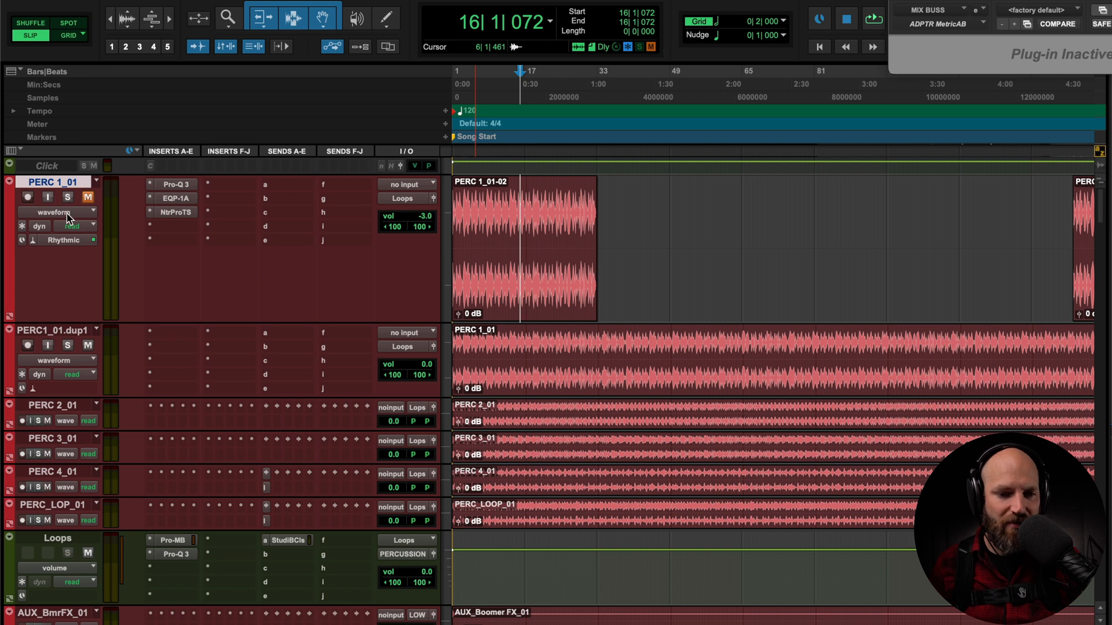
double_click(510, 213)
key(alt+5)
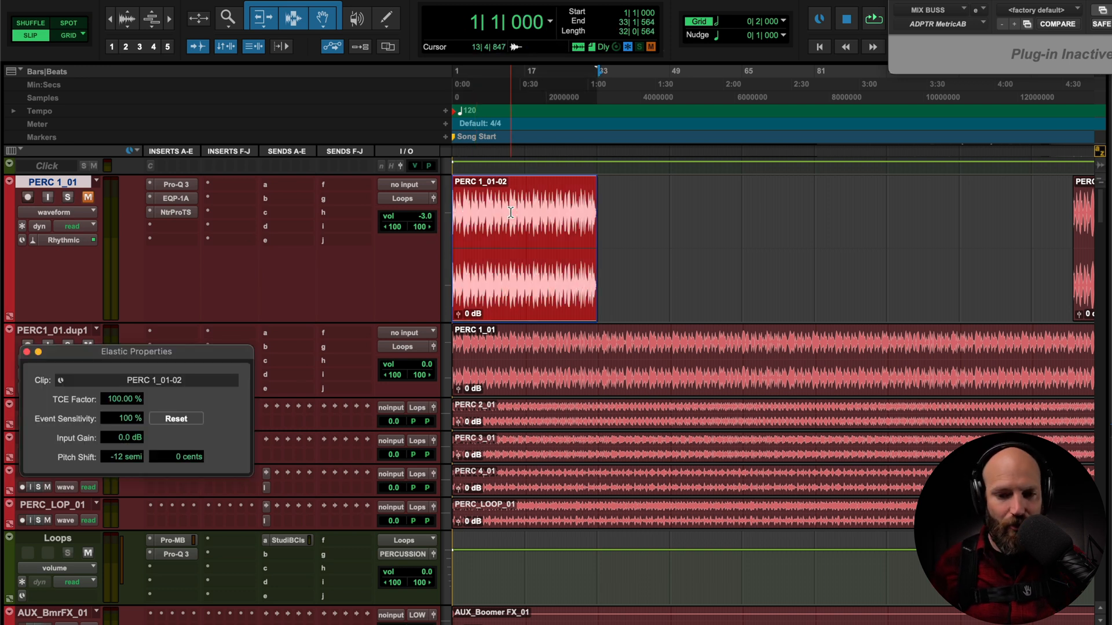
drag(139, 354, 284, 169)
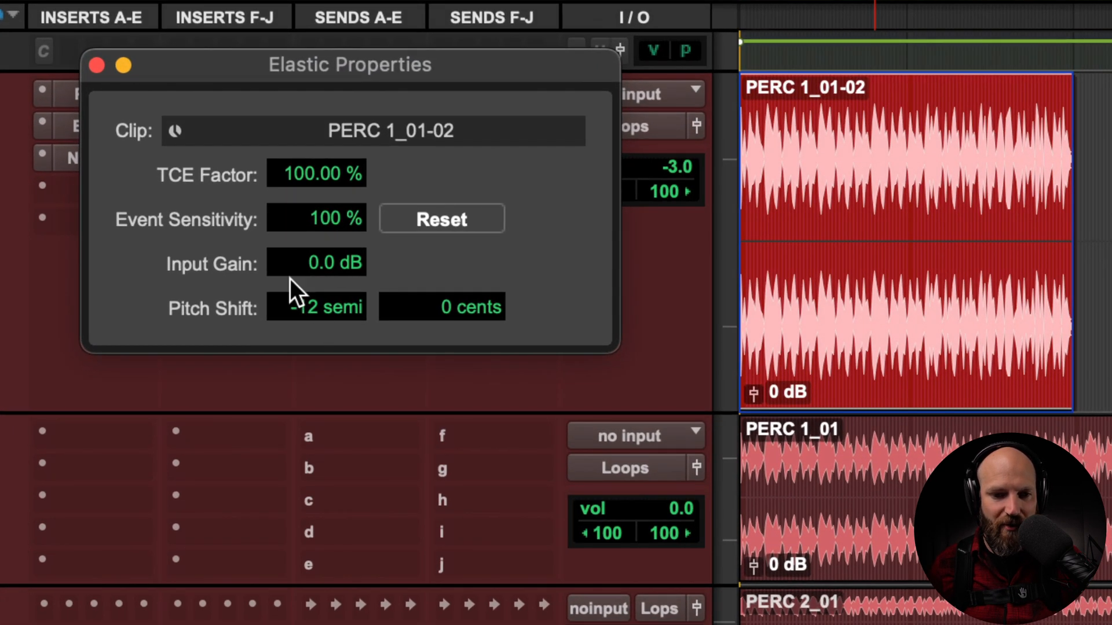
click(97, 65)
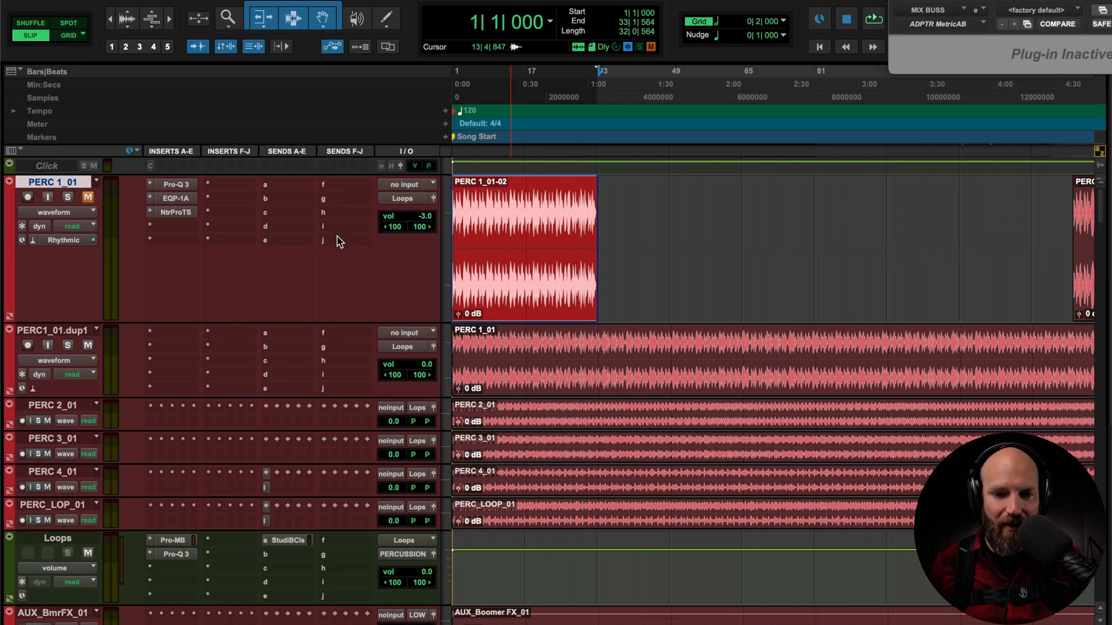
Inspect the Pro-Q 3 low-end boost and the Pultec EQP-1A settings on the PERC 1_01 track
click(173, 185)
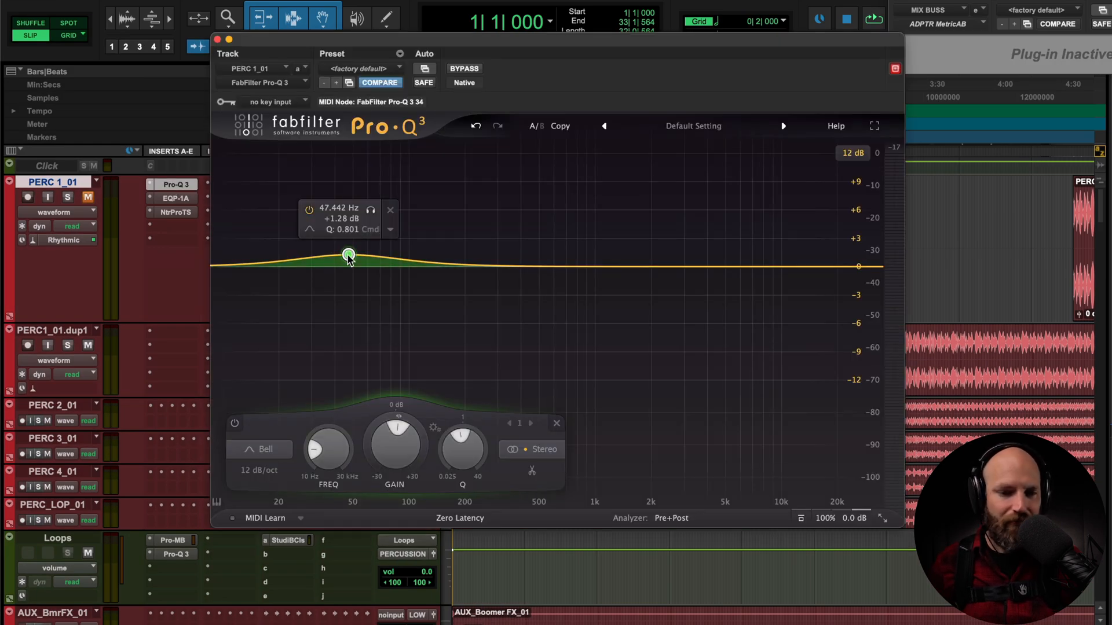
click(171, 199)
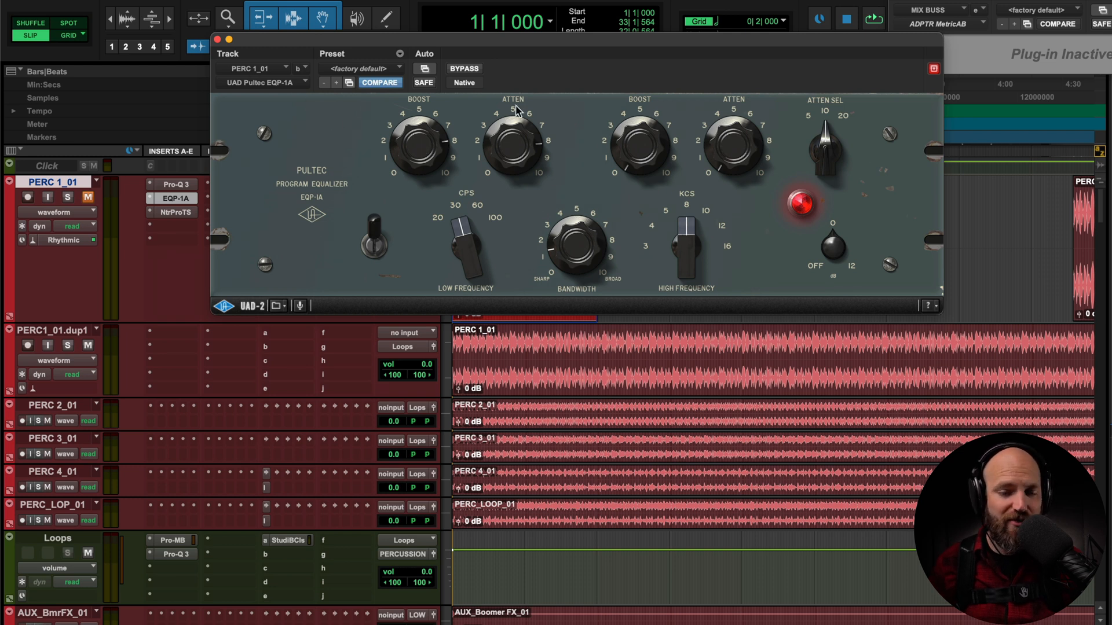
click(217, 39)
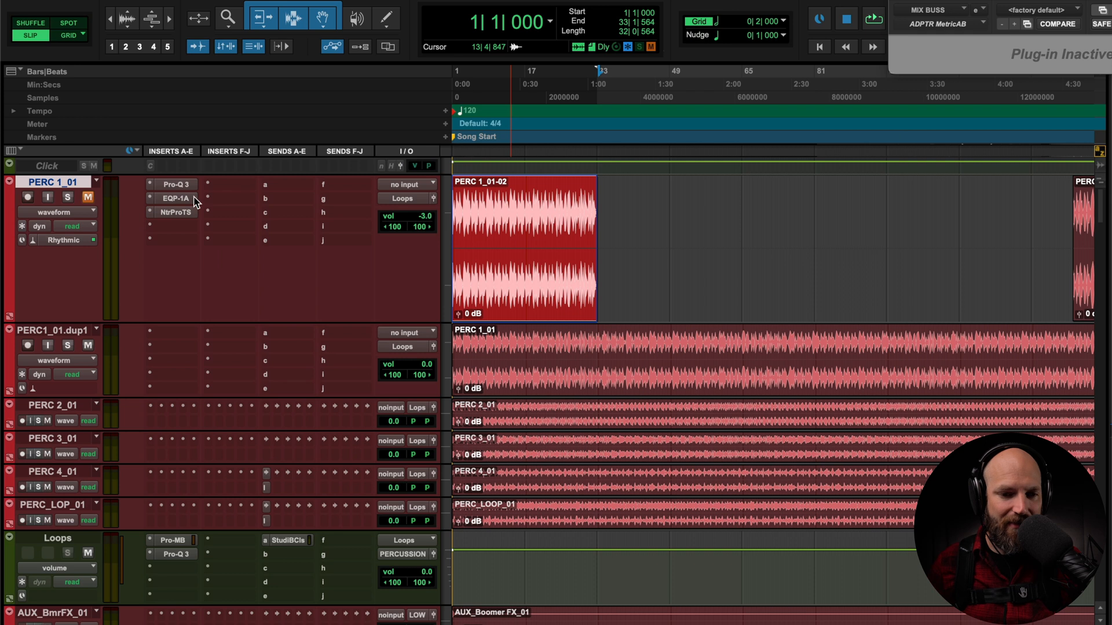
Inspect the low-band attack and sustain settings in the Neutron Transient Shaper on PERC 1_01
click(175, 213)
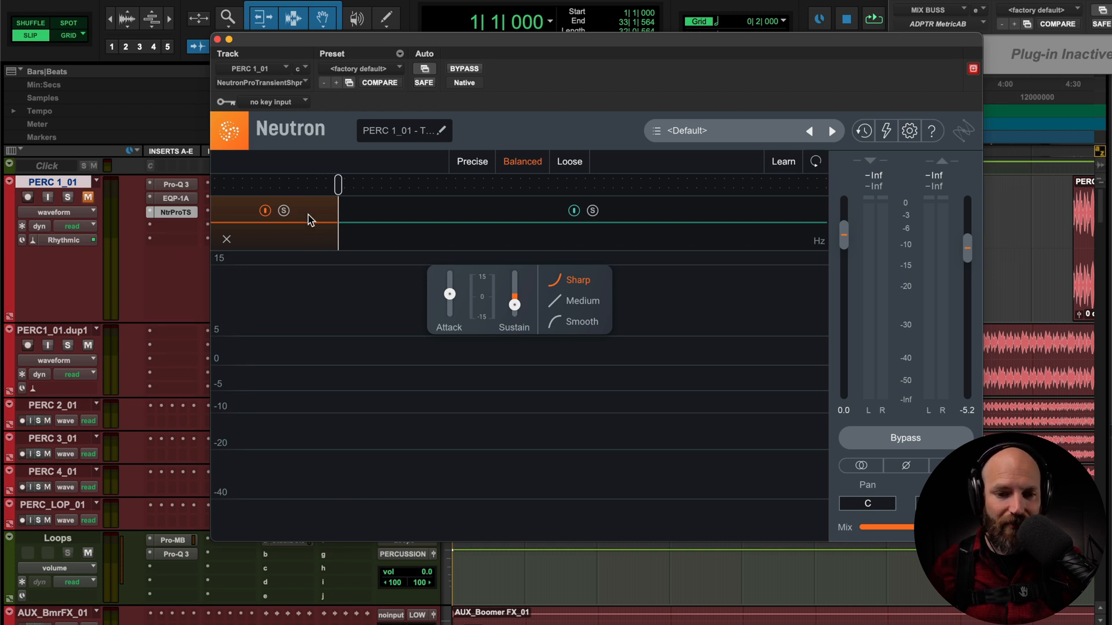
mouse_move(451, 297)
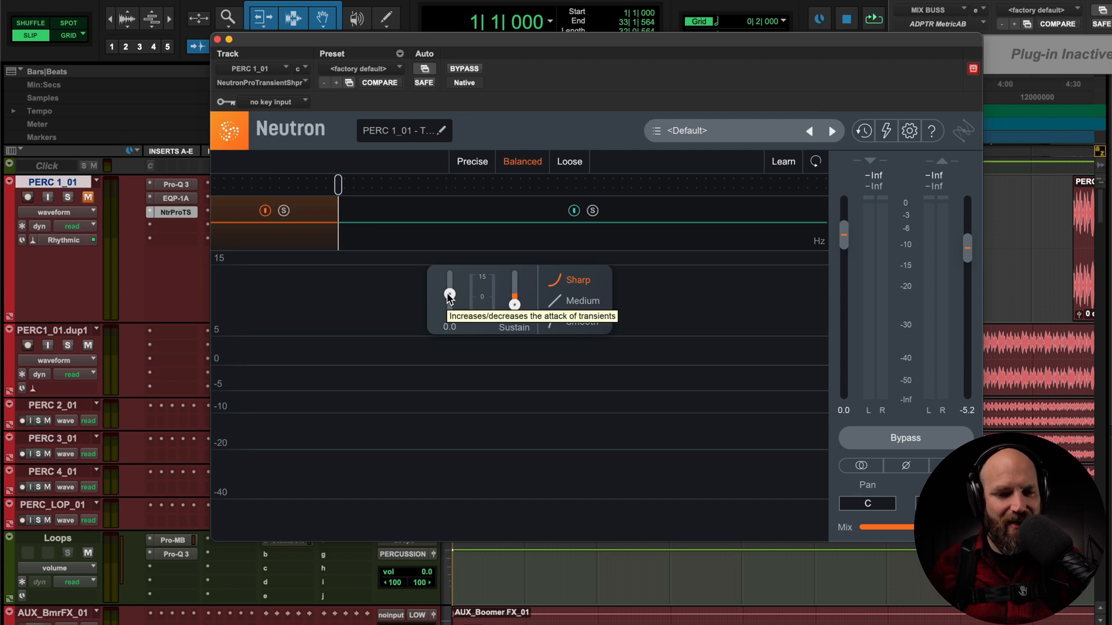
mouse_move(515, 306)
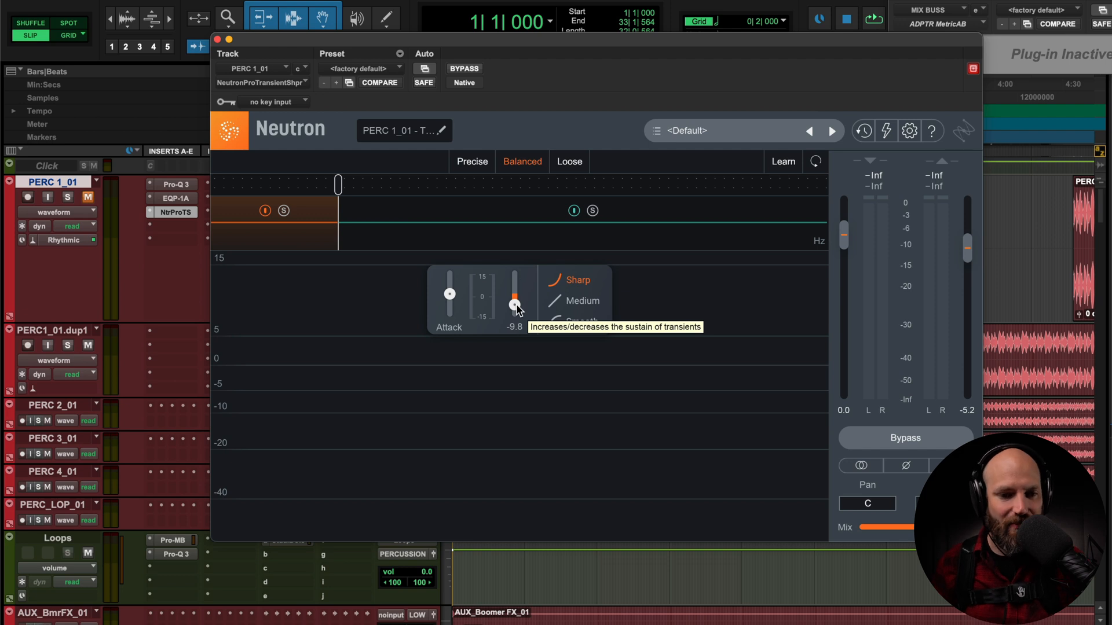
click(217, 39)
Bypass all three inserts on PERC 1_01, solo the original PERC1_01.dup1 loop and play it from about bar 19
click(176, 190)
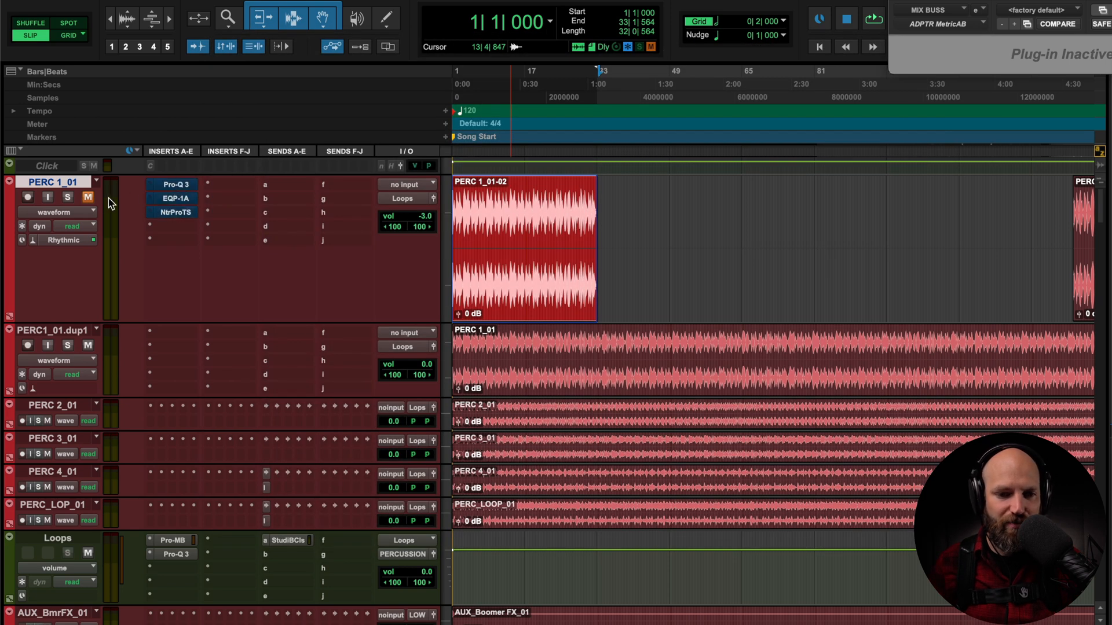
click(67, 329)
key(shift+s)
key(space)
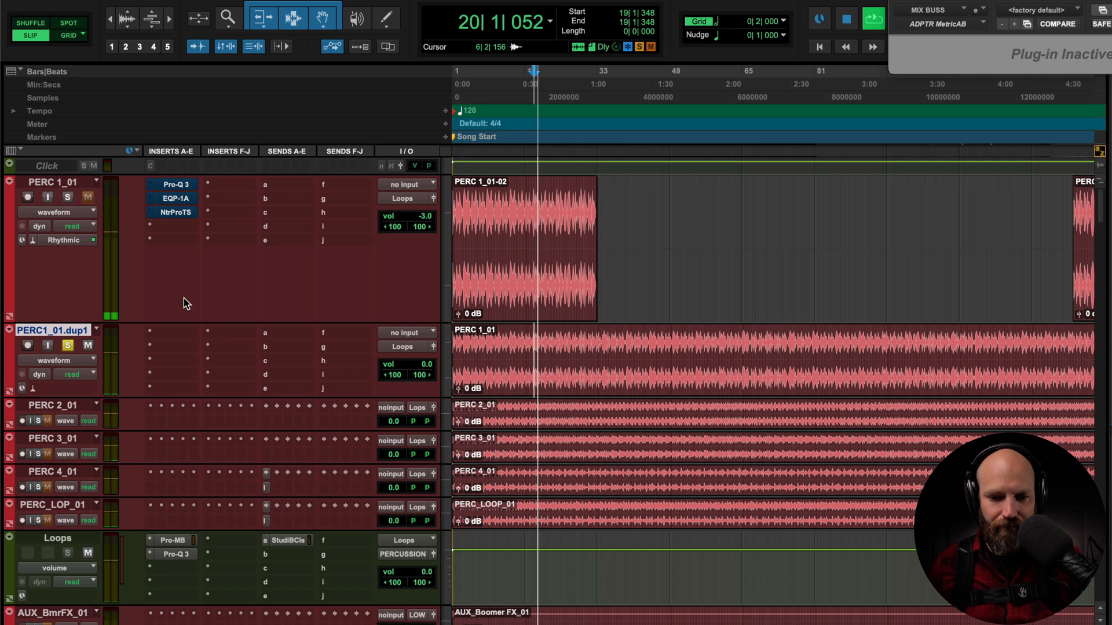
key(space)
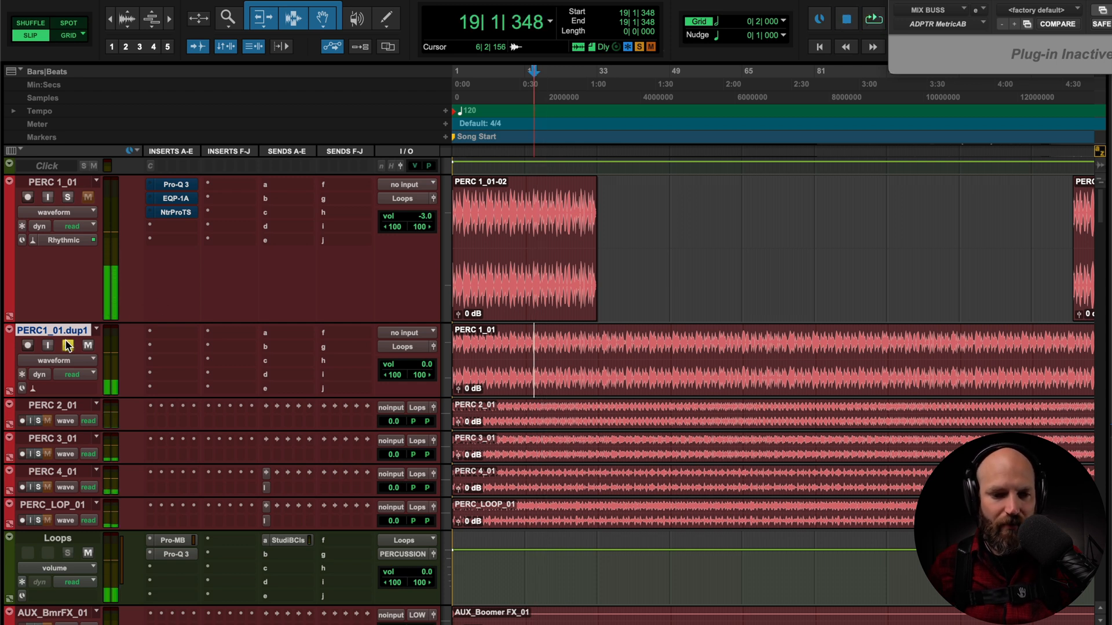
Solo PERC 1_01 instead of the duplicate and play the pitched loop with its inserts bypassed
click(68, 199)
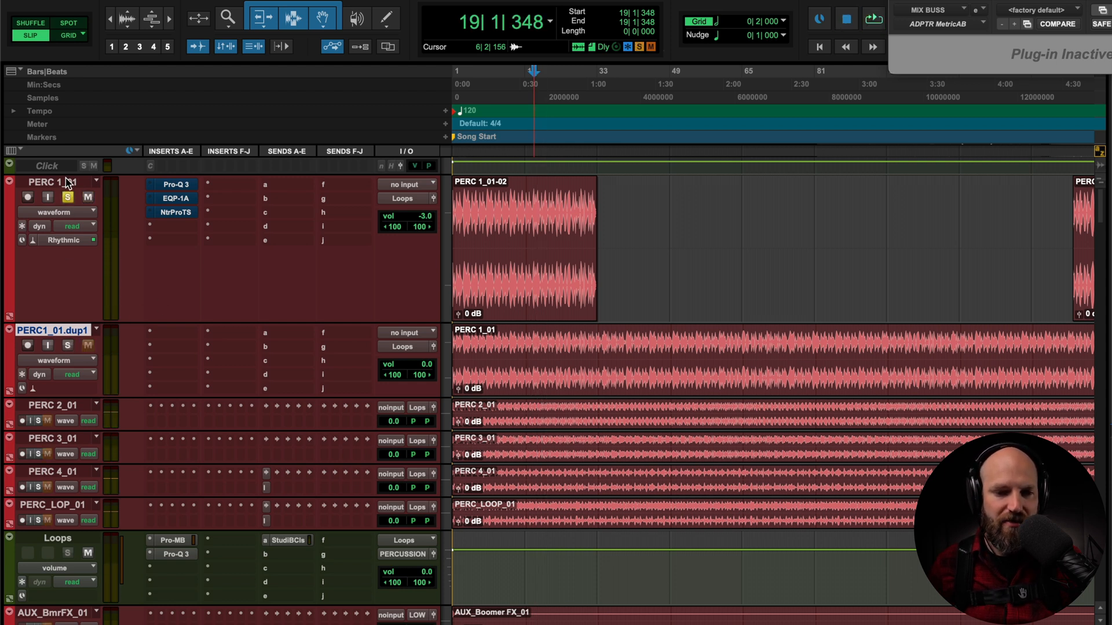
click(68, 183)
key(space)
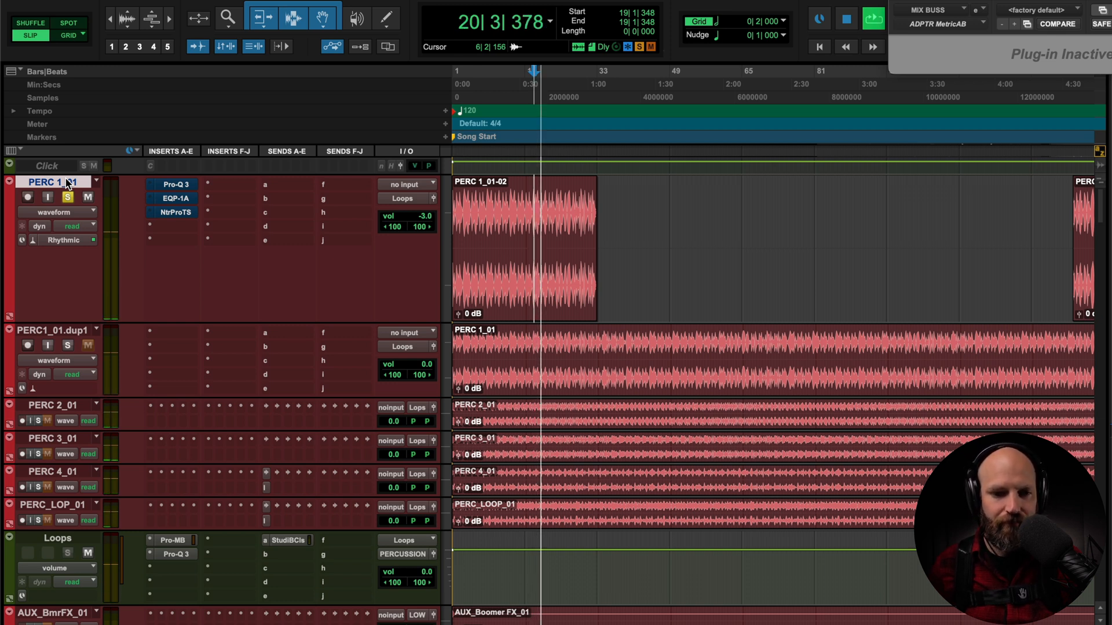
Re-enable the three inserts on PERC 1_01, play the processed loop in solo and clear its solo
key(space)
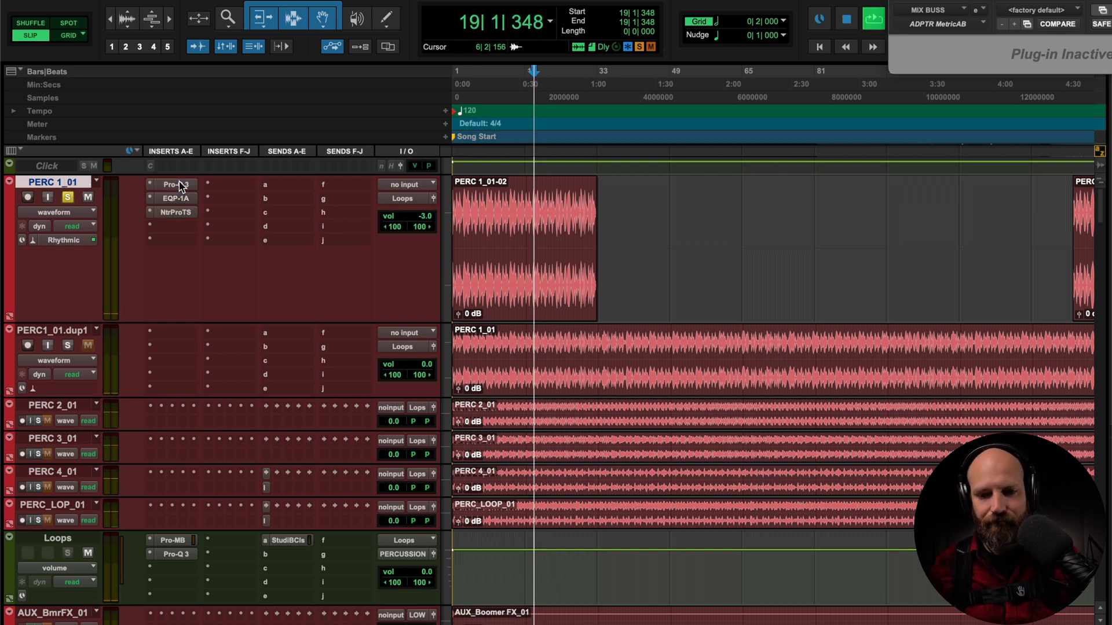
key(space)
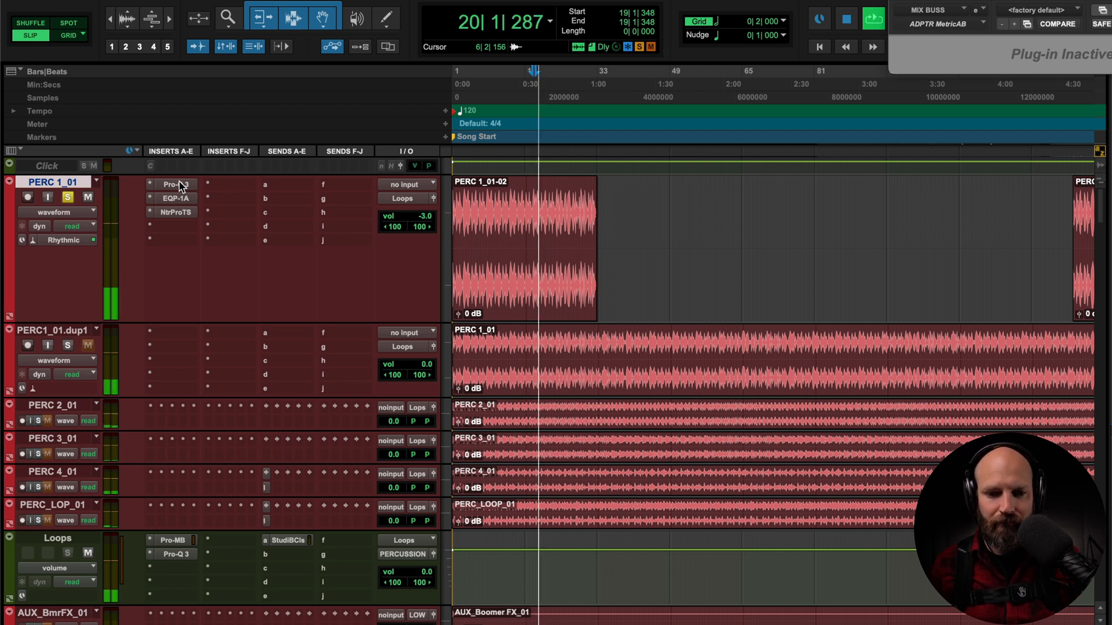
key(space)
click(68, 197)
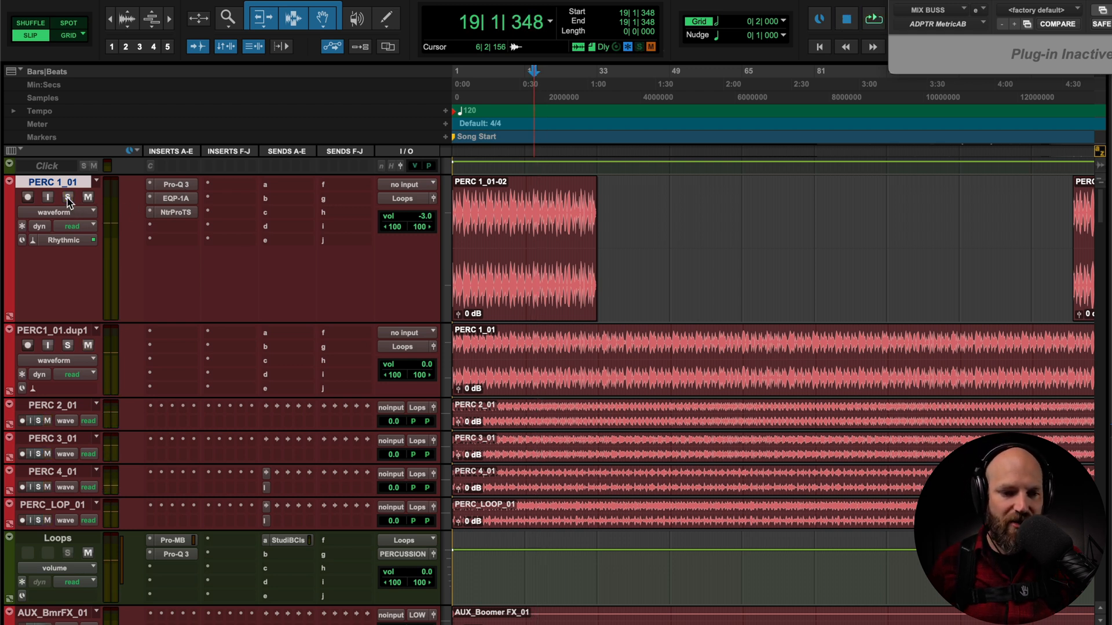
Play the full mix from about bar 15 with PERC 1_01 muted, and again with the track unmuted for comparison
scroll(524, 354, down, 5)
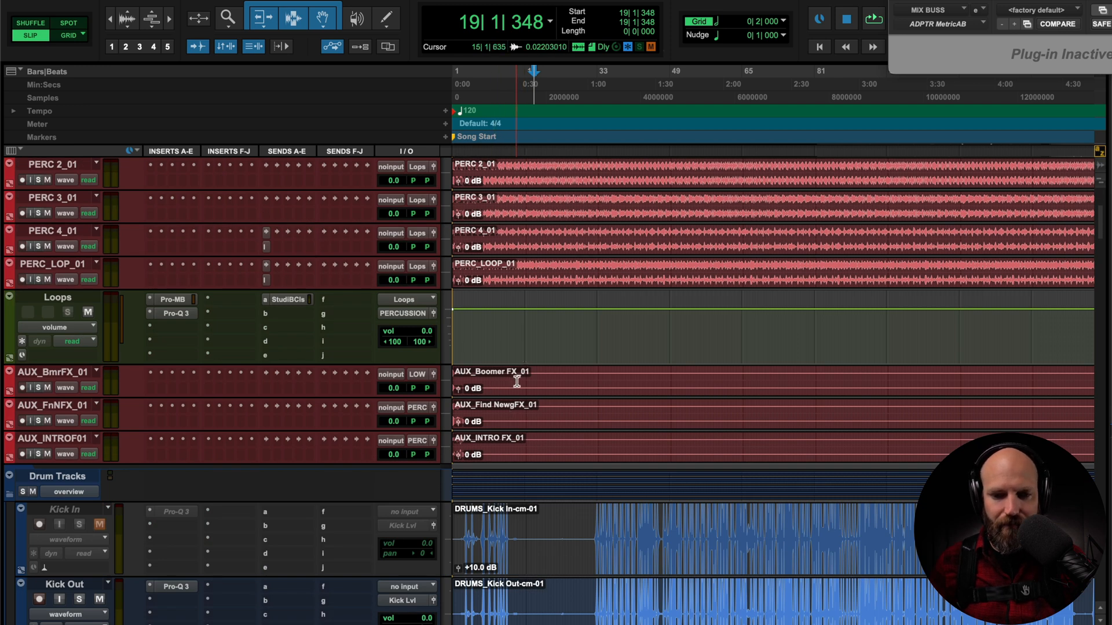
click(515, 380)
scroll(323, 330, up, 5)
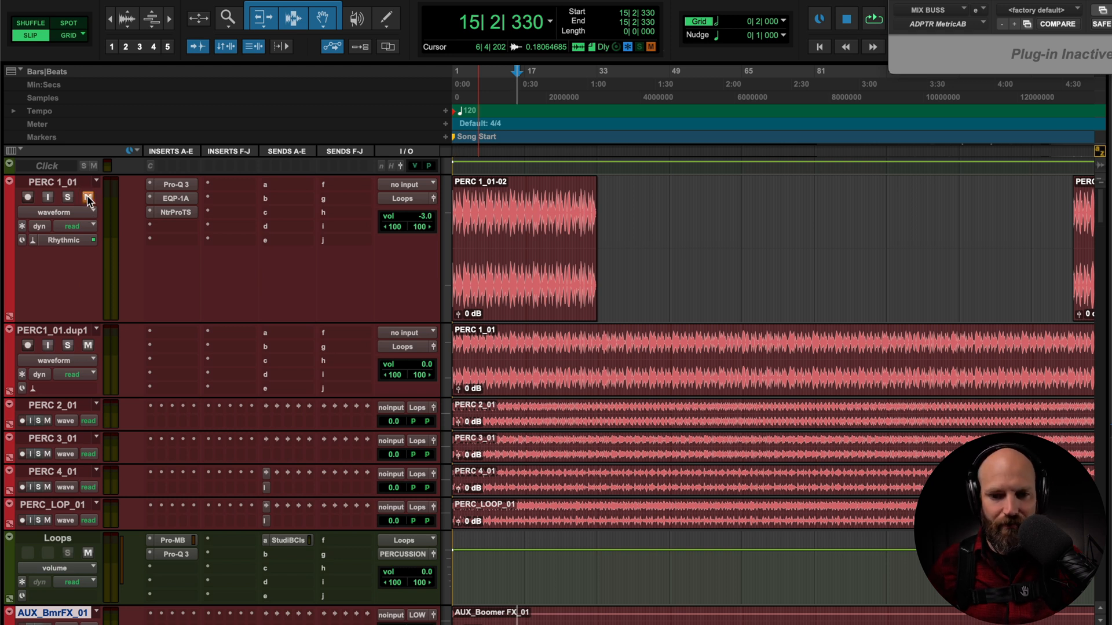
key(space)
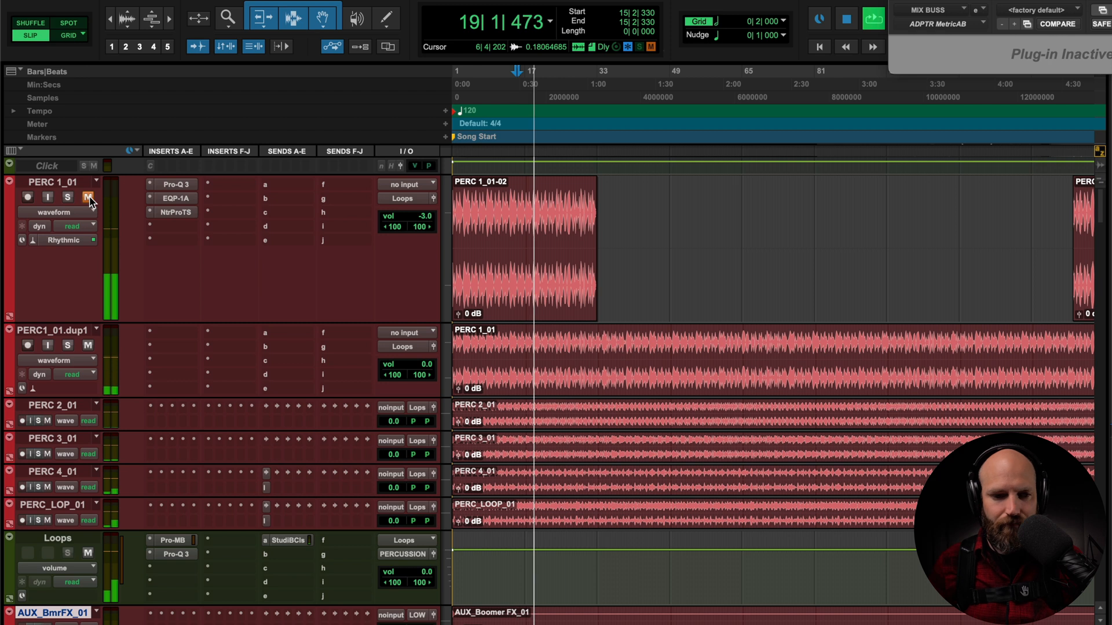
key(space)
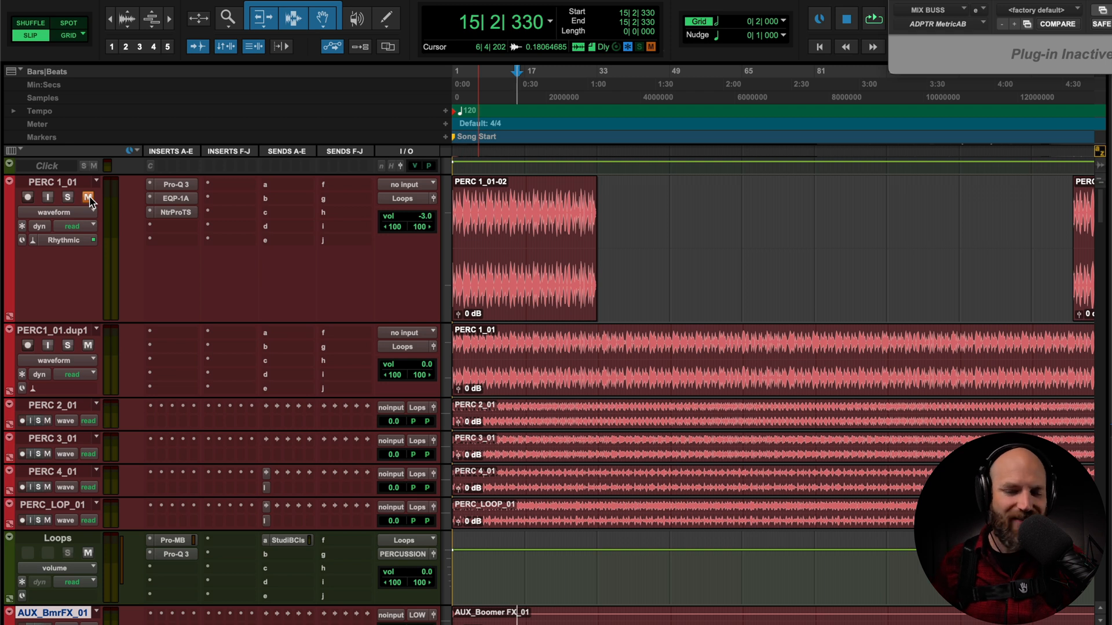
key(space)
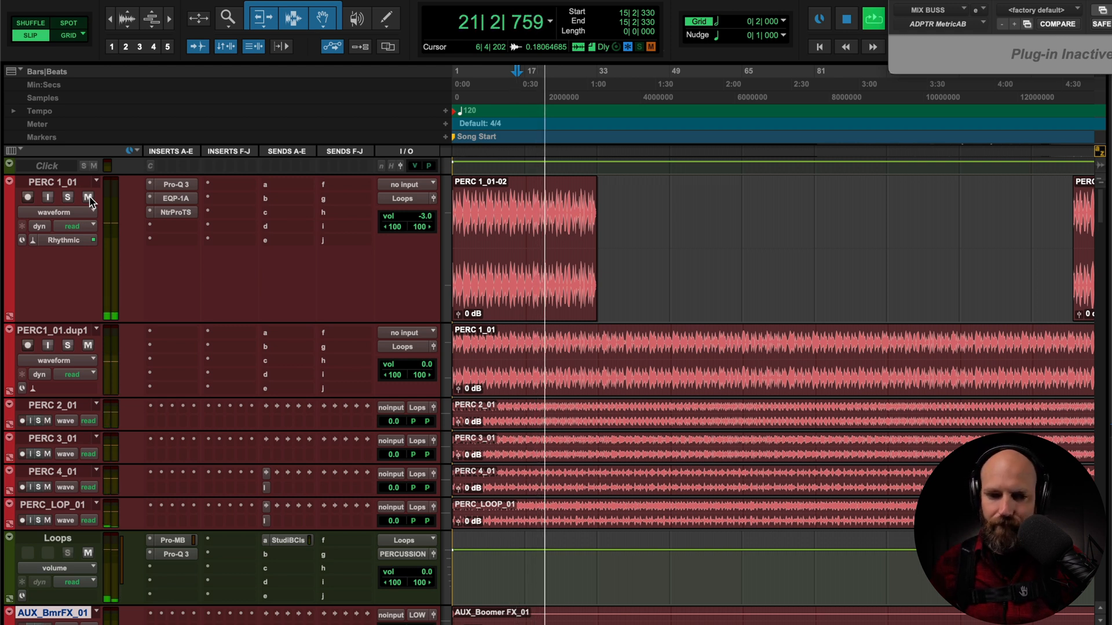
key(space)
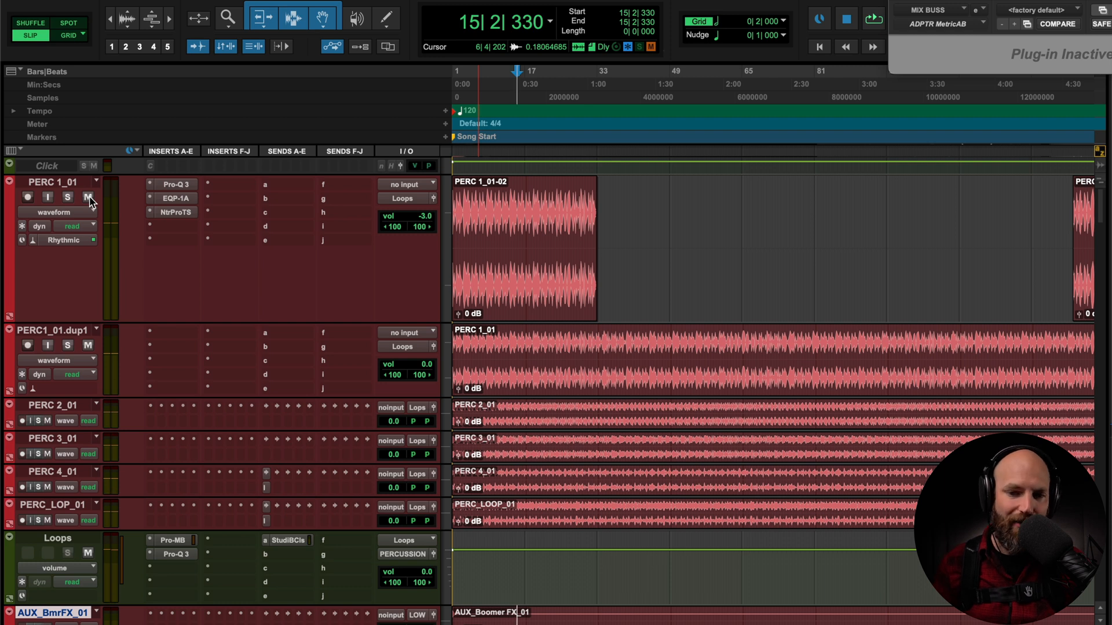